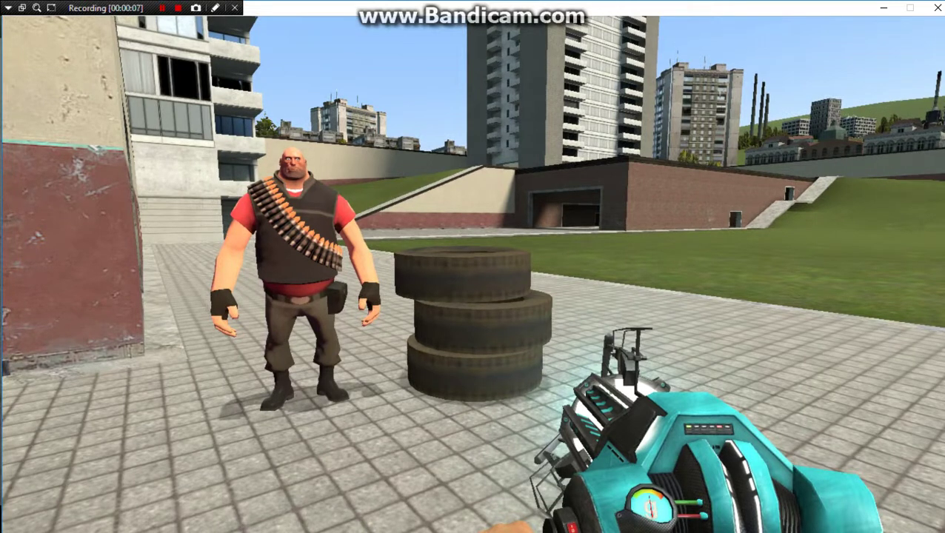
Select the Camera tool from the spawn menu and place a camera in front of the player.
{"action": "mouse_move", "coordinate": [472, 266]}
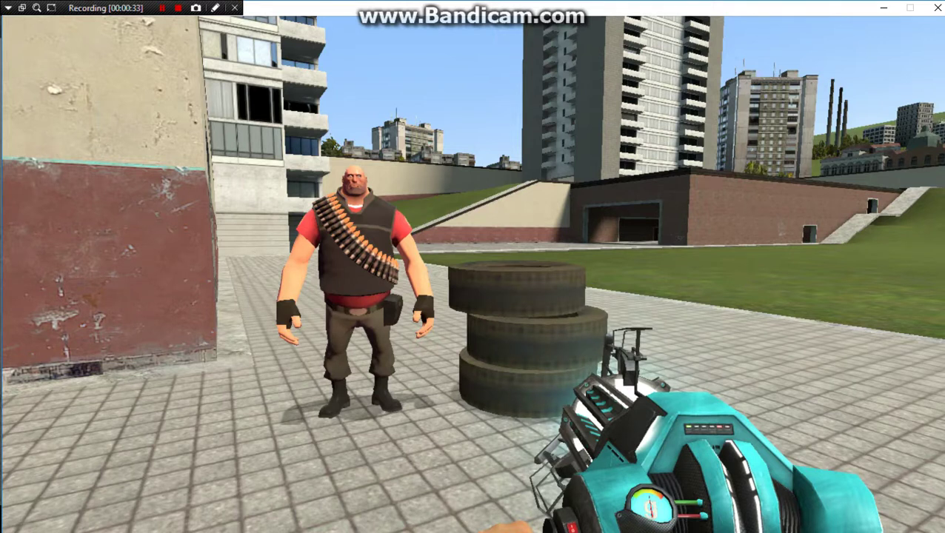
{"action": "key", "text": "q"}
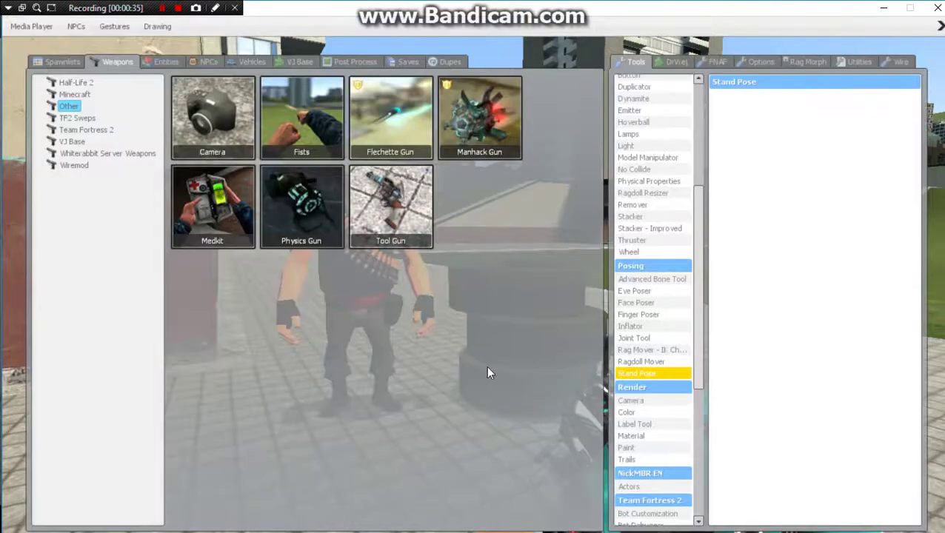
{"action": "left_click", "coordinate": [639, 402]}
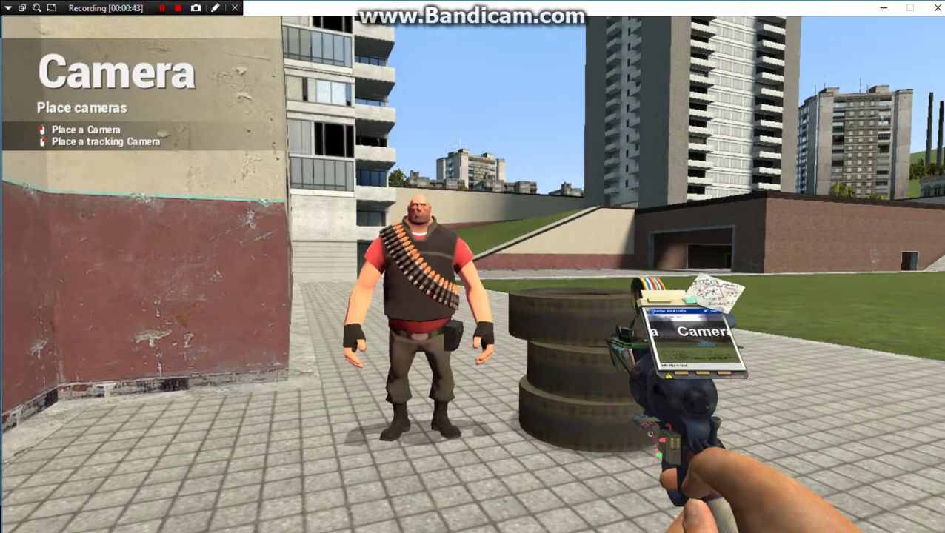
{"action": "left_click", "coordinate": [472, 266]}
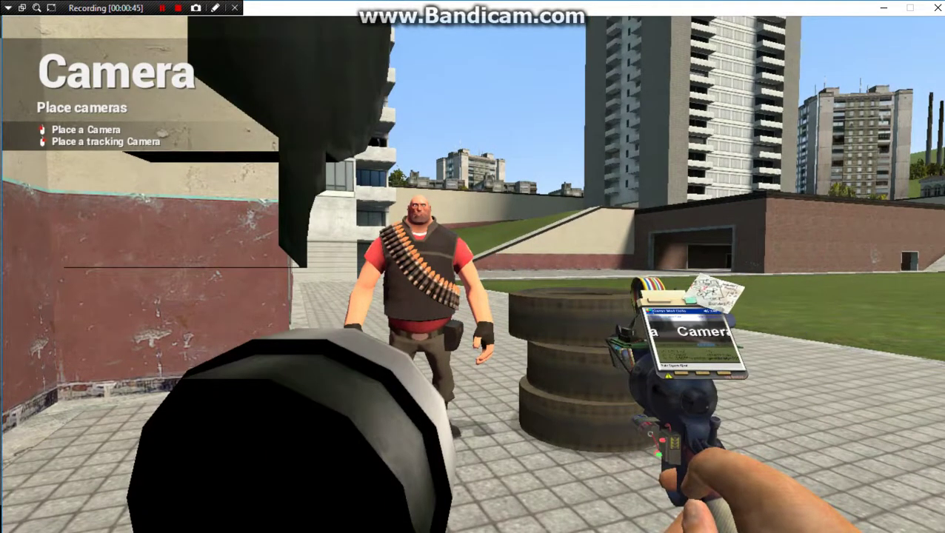
Assign the letter a as the Camera tool's camera key and return to the game.
{"action": "key", "text": "q"}
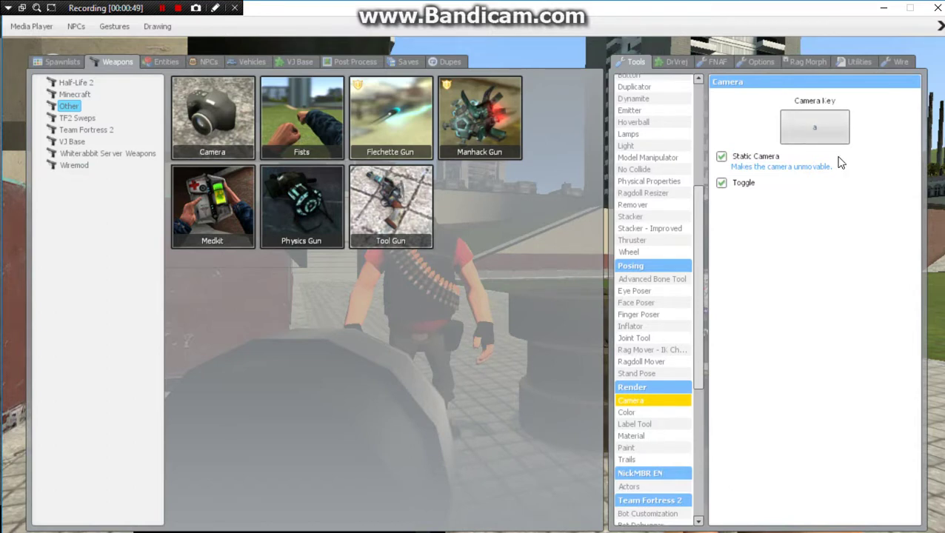
{"action": "left_click", "coordinate": [830, 134]}
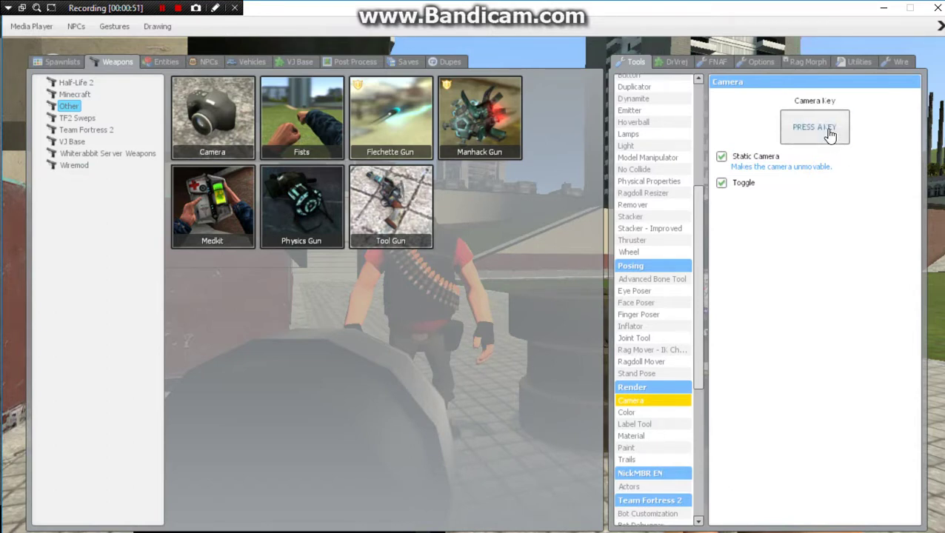
{"action": "left_click", "coordinate": [830, 134]}
{"action": "left_click", "coordinate": [830, 134]}
{"action": "key", "text": "a"}
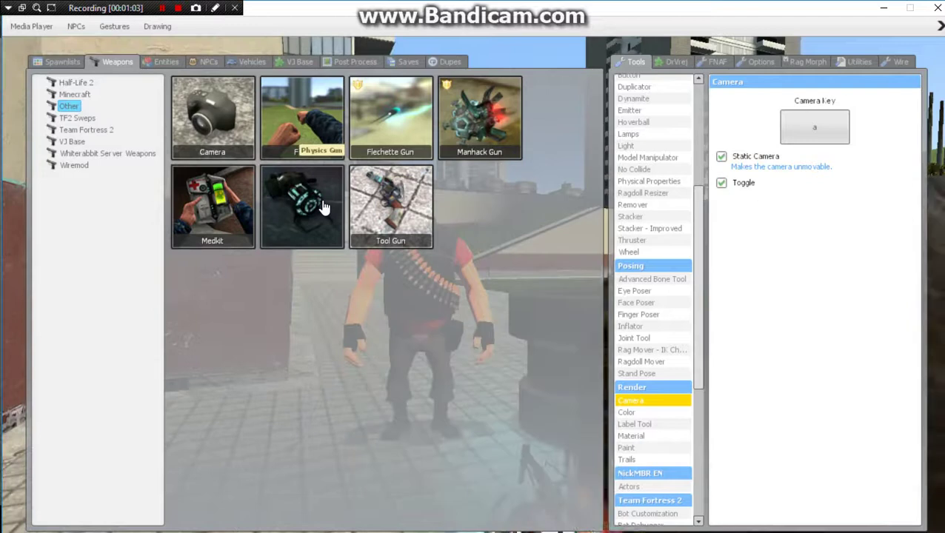
{"action": "key", "text": "q"}
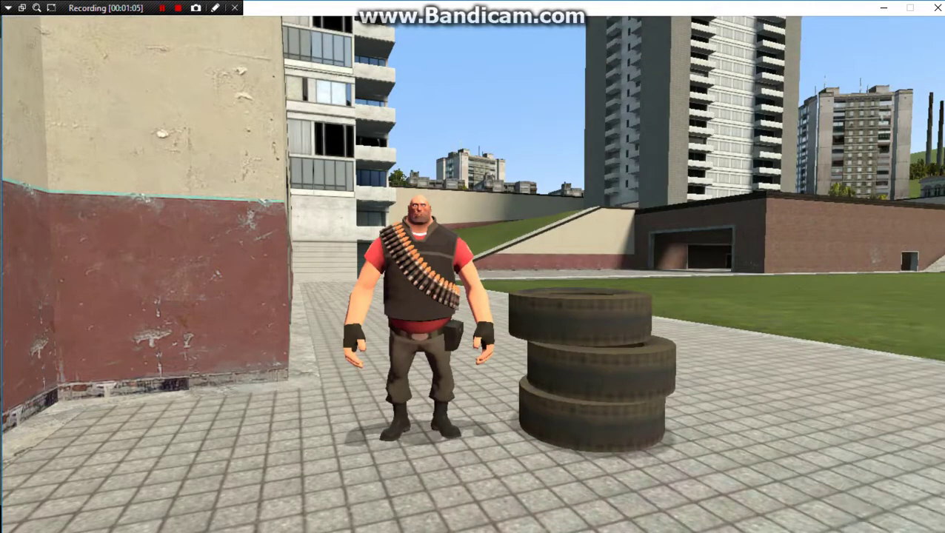
Frame the Heavy beside the tire stack, save a screenshot with F12, and open the pause menu.
{"action": "key", "text": "1"}
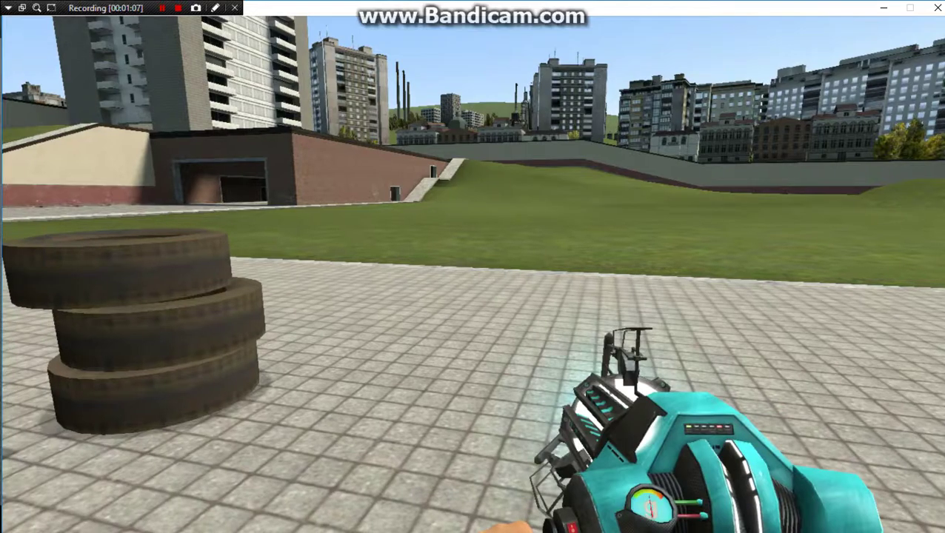
{"action": "key", "text": "w"}
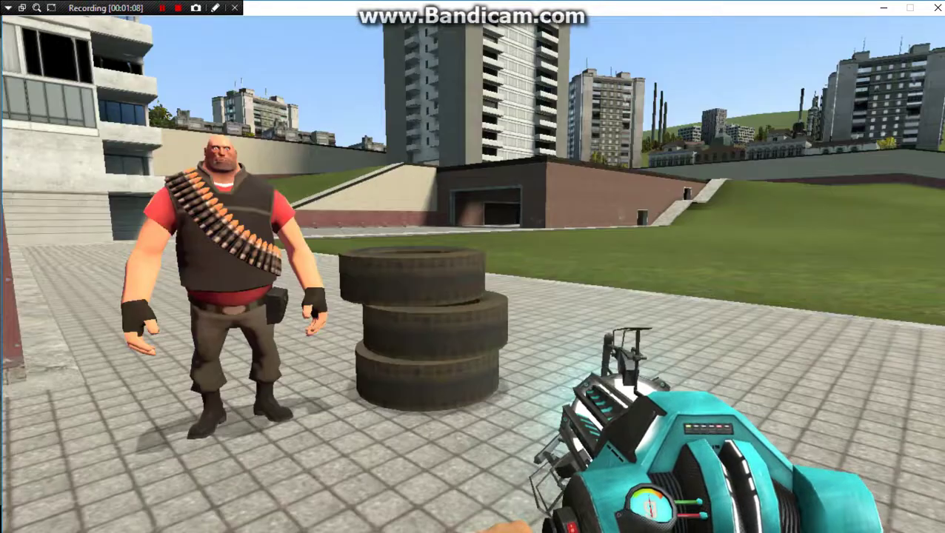
{"action": "key", "text": "w"}
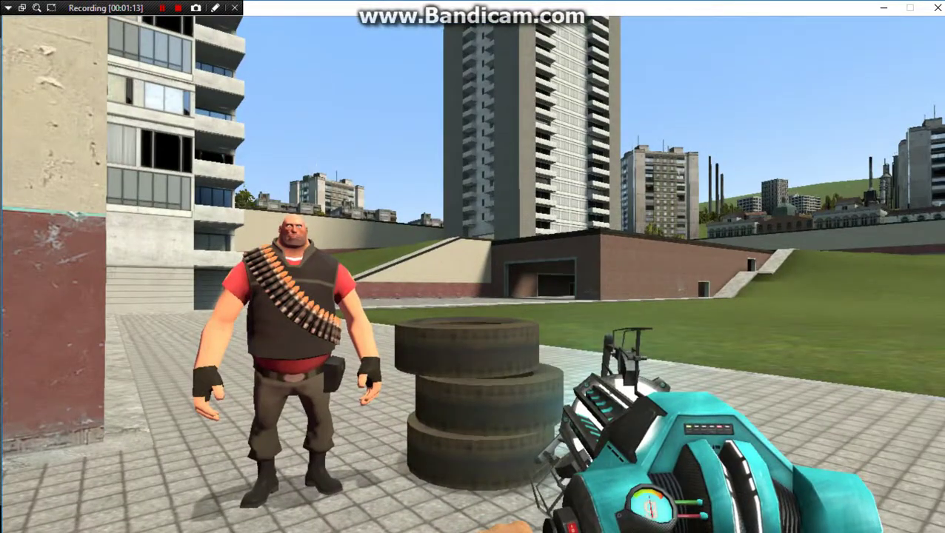
{"action": "key", "text": "s"}
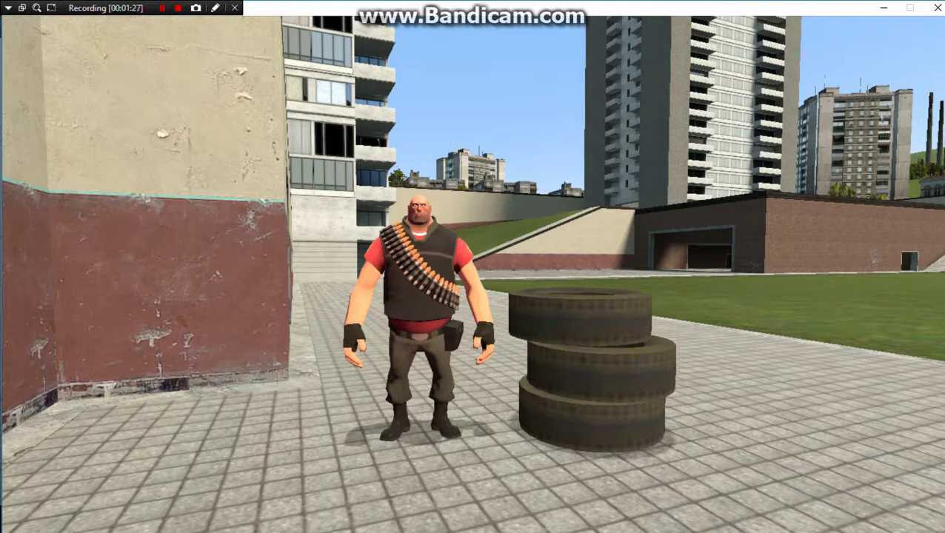
{"action": "key", "text": "F12"}
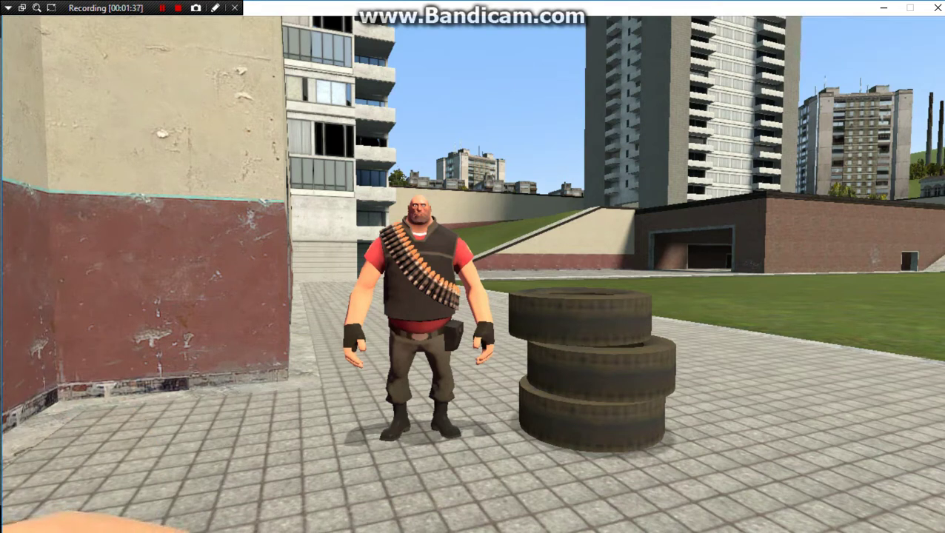
{"action": "key", "text": "Escape"}
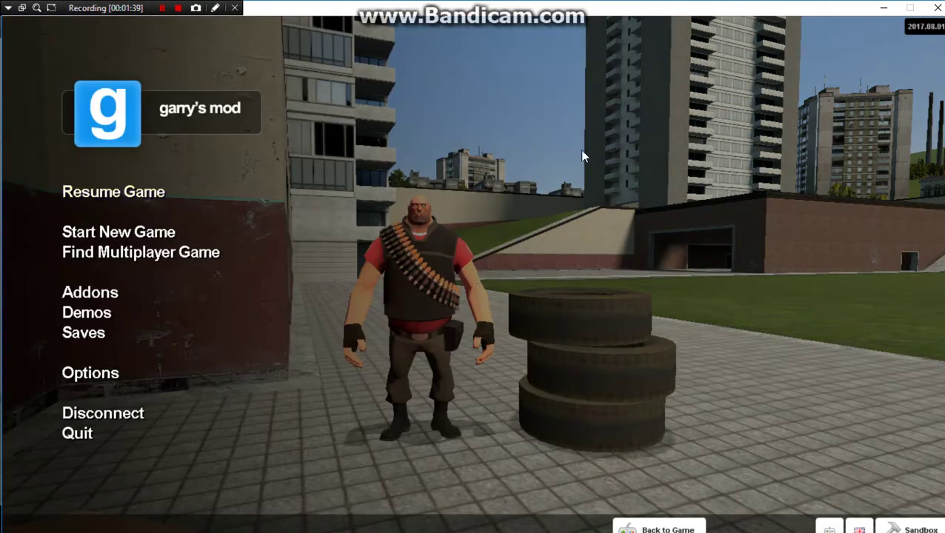
Minimize the game and open the C: drive's Program Files (x86) folder in File Explorer.
{"action": "left_click", "coordinate": [883, 8]}
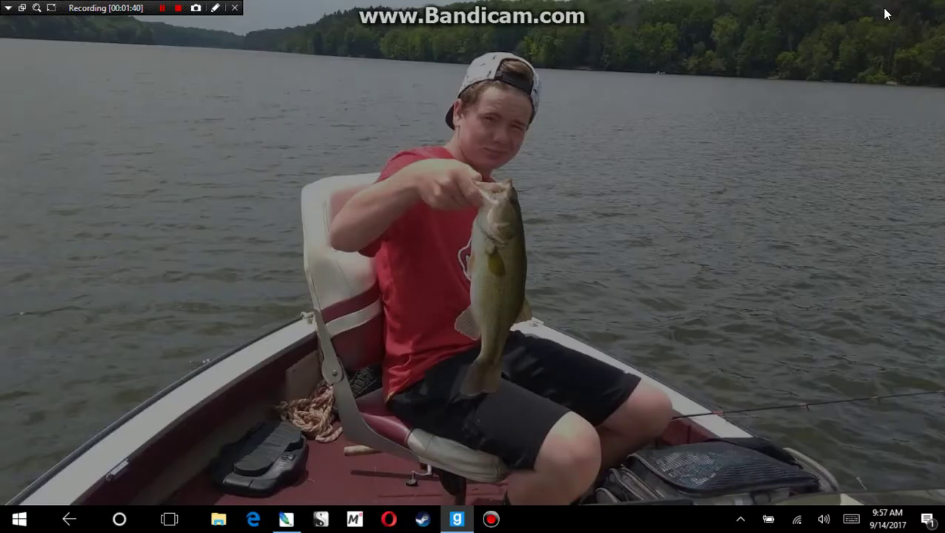
{"action": "left_click", "coordinate": [217, 520]}
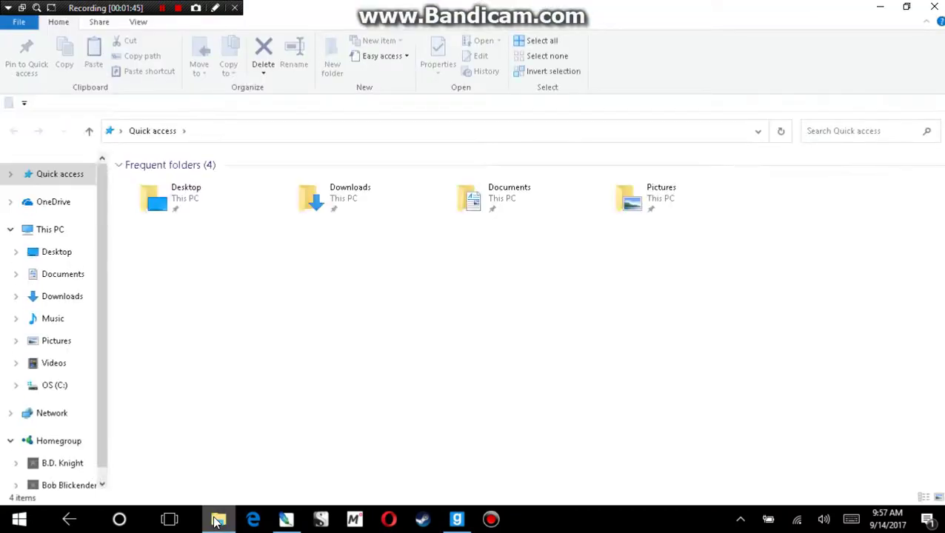
{"action": "left_click", "coordinate": [53, 387]}
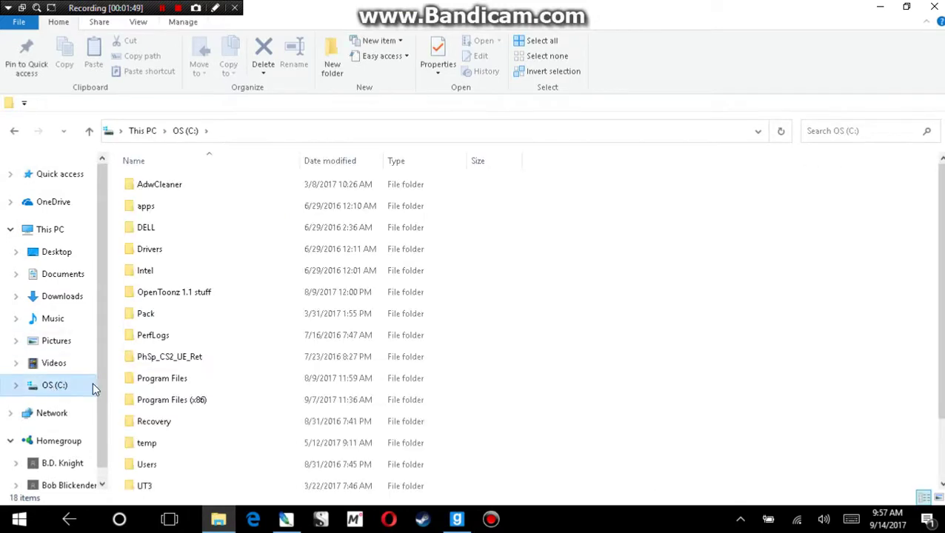
{"action": "double_click", "coordinate": [177, 407]}
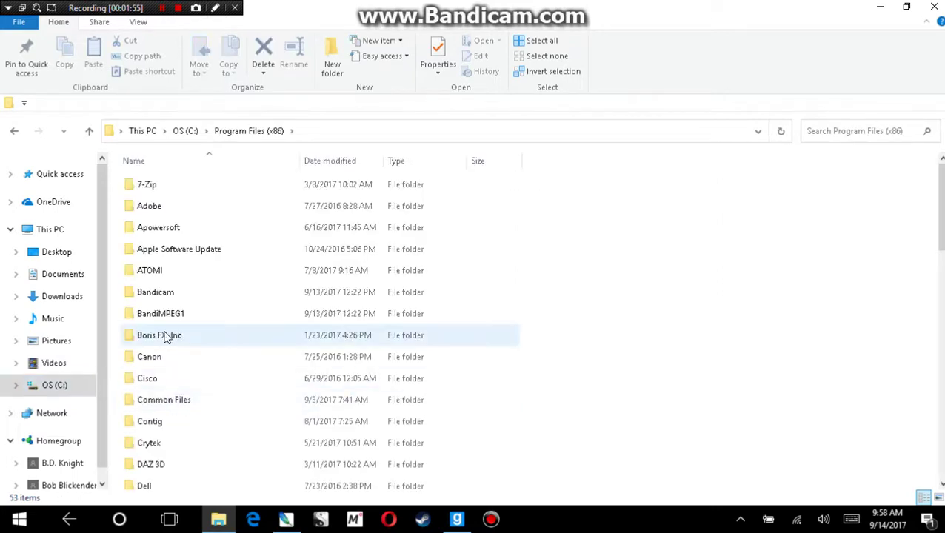
Browse through Steam > steamapps > common > GarrysMod into the garrysmod folder.
{"action": "left_click_drag", "start_coordinate": [939, 221], "coordinate": [939, 399]}
{"action": "left_click", "coordinate": [144, 442]}
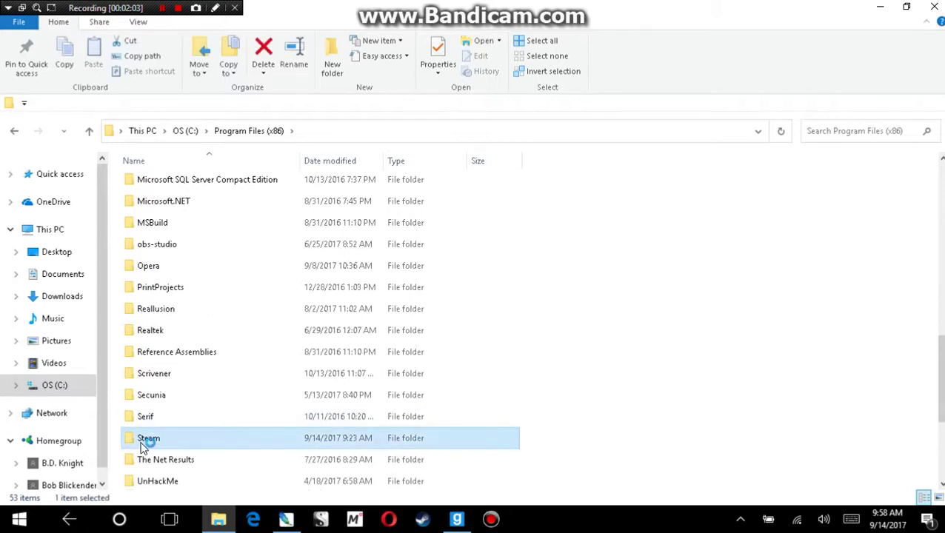
{"action": "double_click", "coordinate": [144, 443]}
{"action": "left_click_drag", "start_coordinate": [939, 194], "coordinate": [939, 241]}
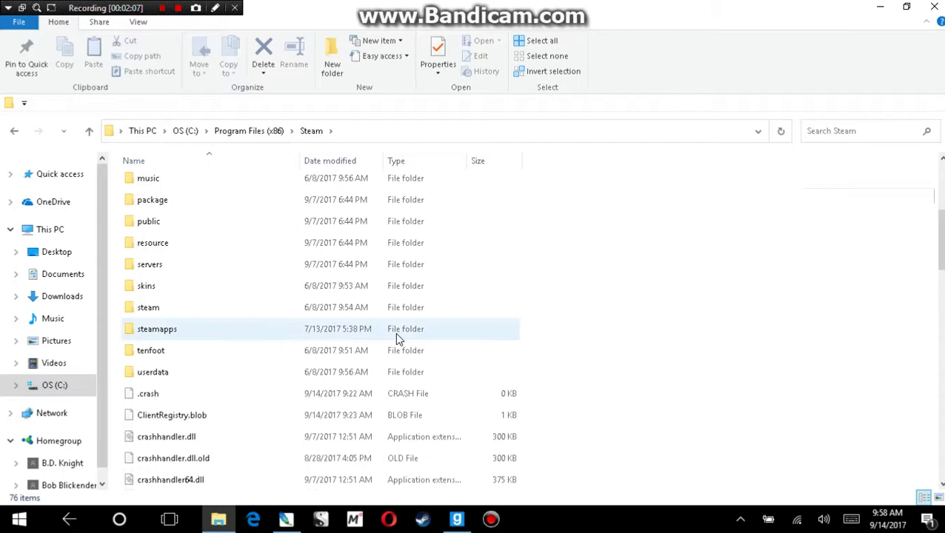
{"action": "left_click", "coordinate": [152, 331]}
{"action": "double_click", "coordinate": [152, 331]}
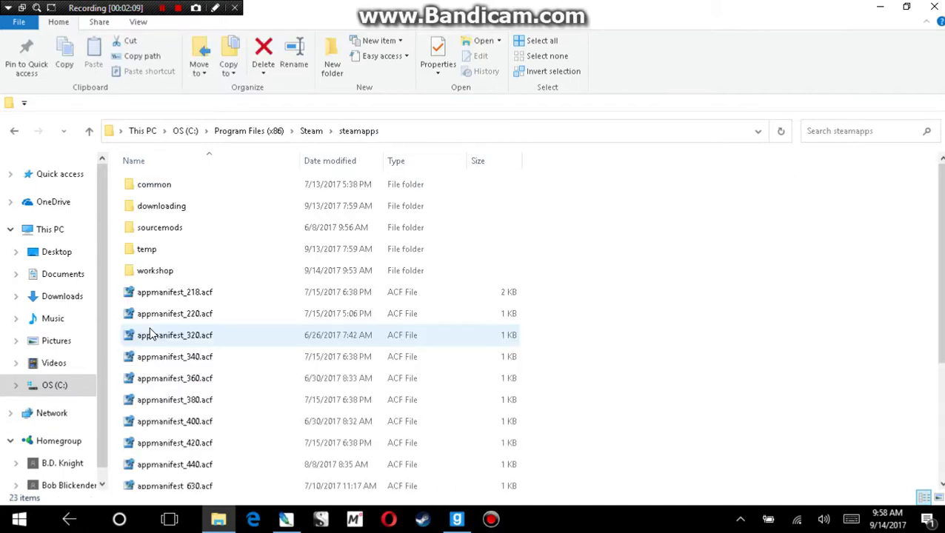
{"action": "double_click", "coordinate": [156, 189]}
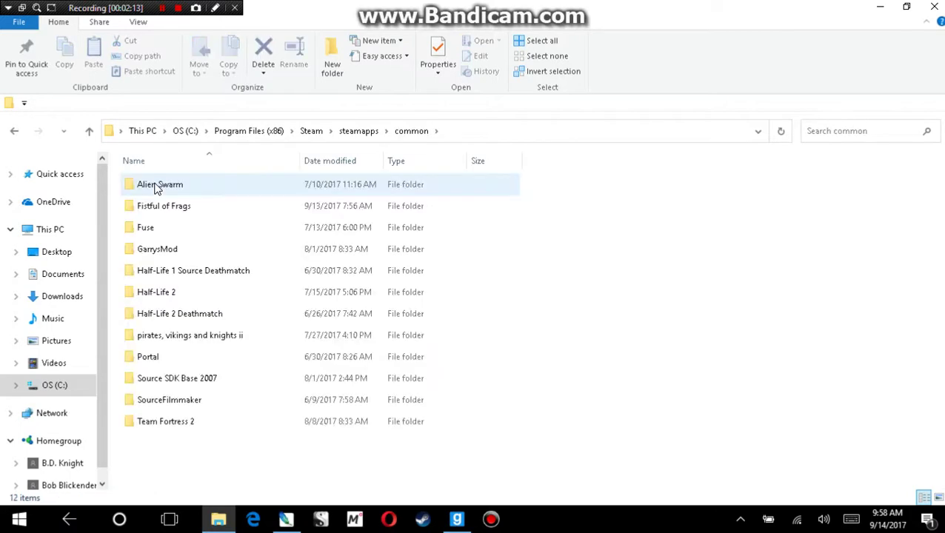
{"action": "double_click", "coordinate": [154, 254]}
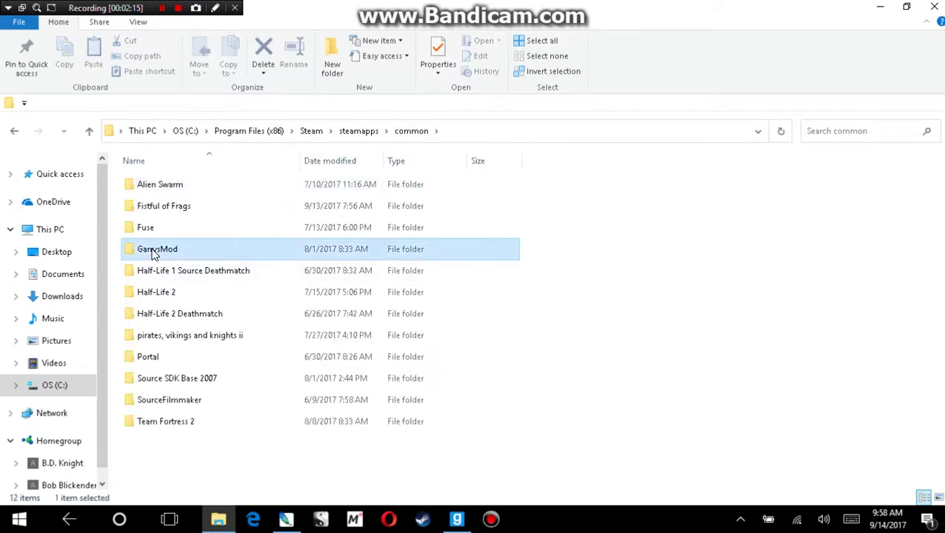
{"action": "double_click", "coordinate": [158, 226]}
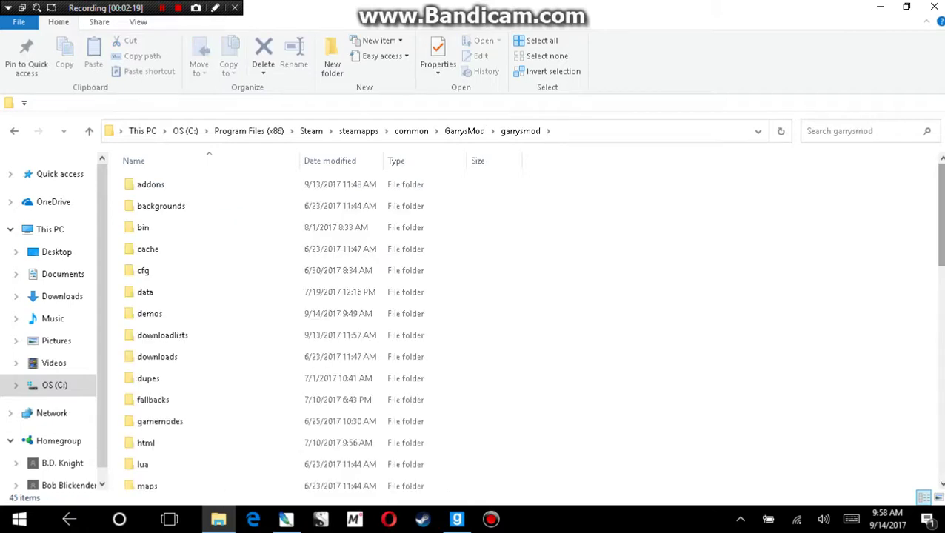
{"action": "scroll", "coordinate": [313, 353], "scroll_direction": "down", "scroll_amount": 4}
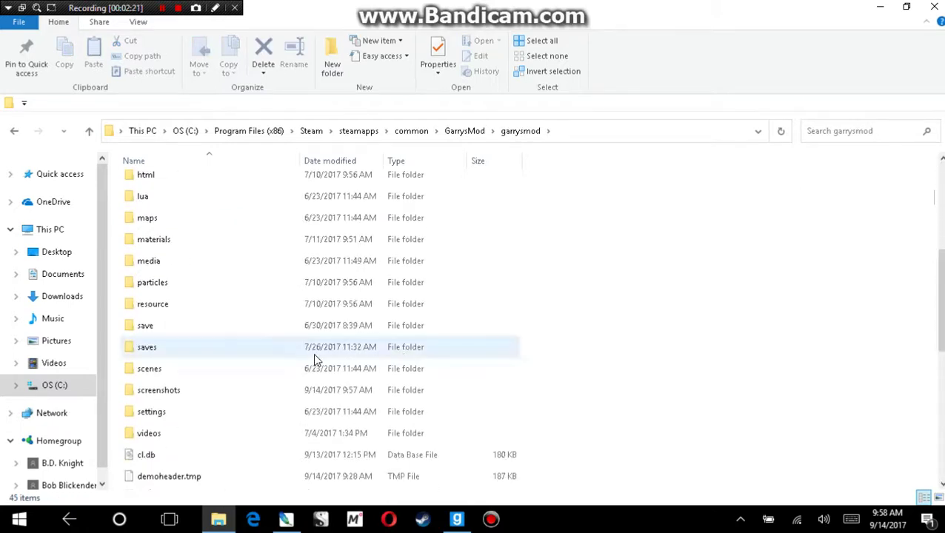
Enter the screenshots folder and launch gm_construct0010.tga to get the open-with prompt.
{"action": "double_click", "coordinate": [162, 390]}
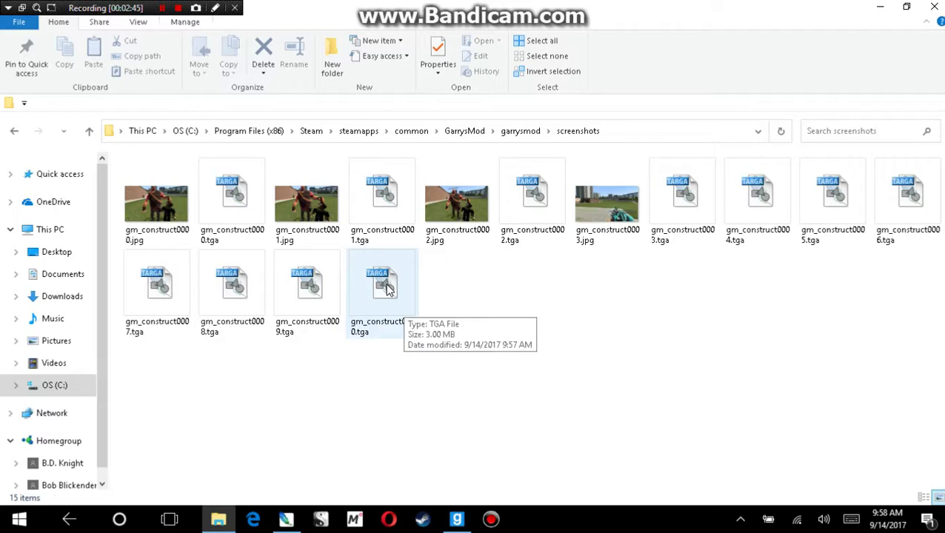
{"action": "double_click", "coordinate": [388, 289]}
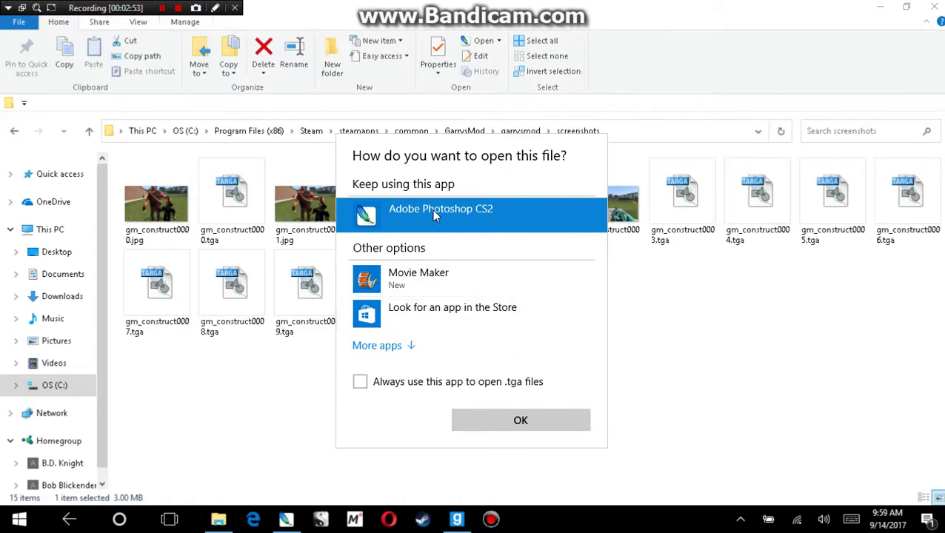
Confirm Adobe Photoshop CS2 to open gm_construct0010.tga, then open and close the File menu.
{"action": "left_click", "coordinate": [534, 423]}
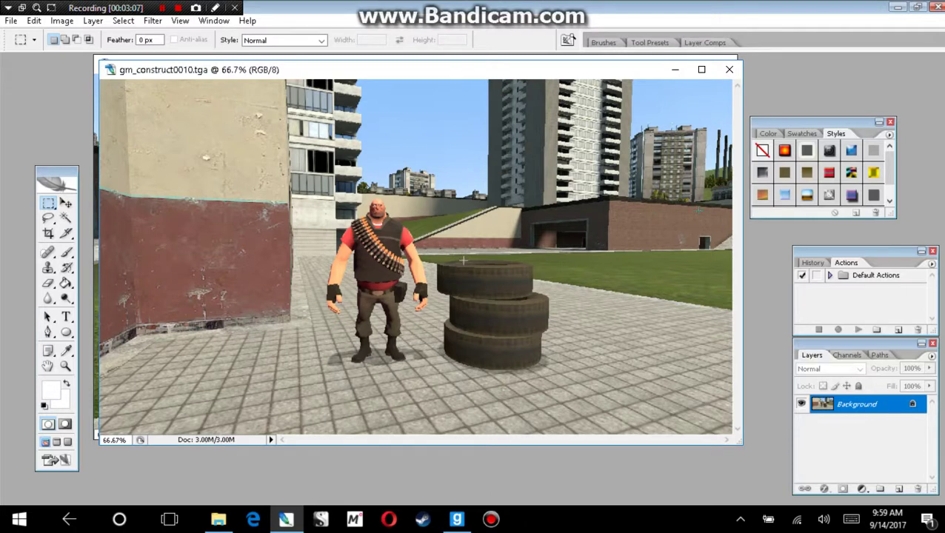
{"action": "left_click", "coordinate": [11, 22]}
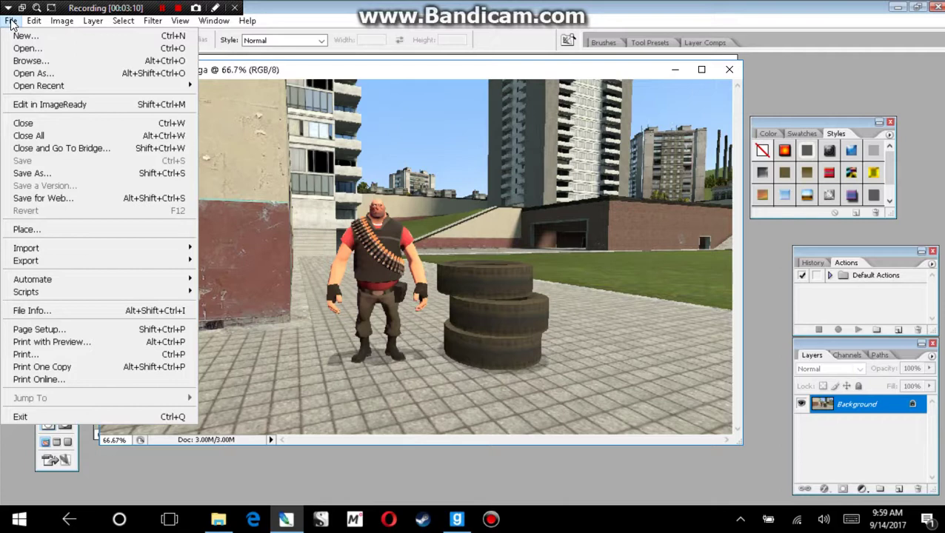
{"action": "left_click", "coordinate": [11, 21]}
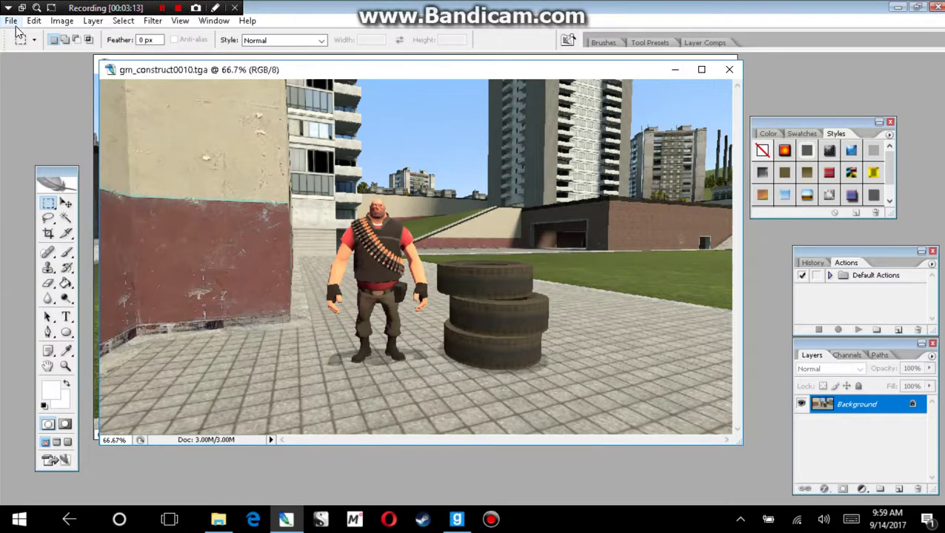